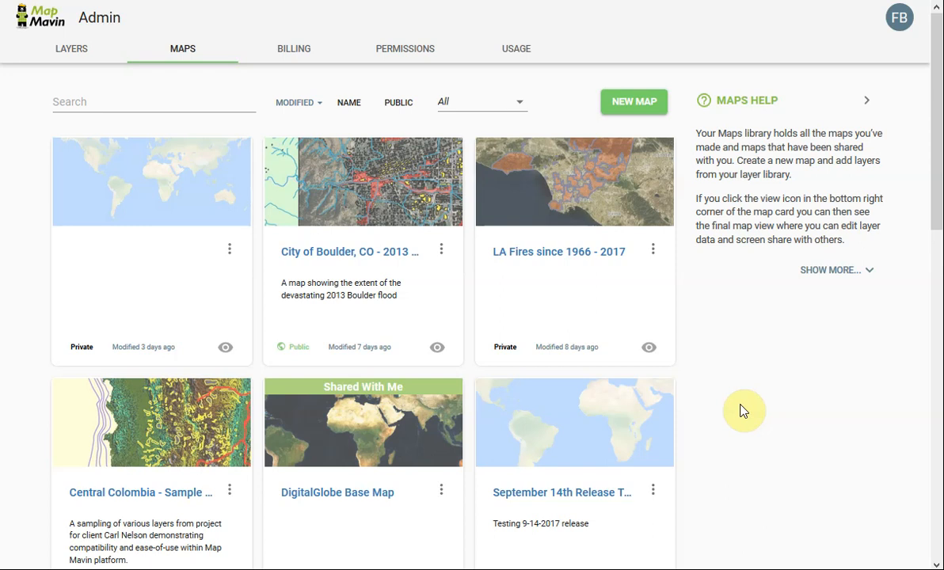
{"action": "left_click", "coordinate": [654, 247]}
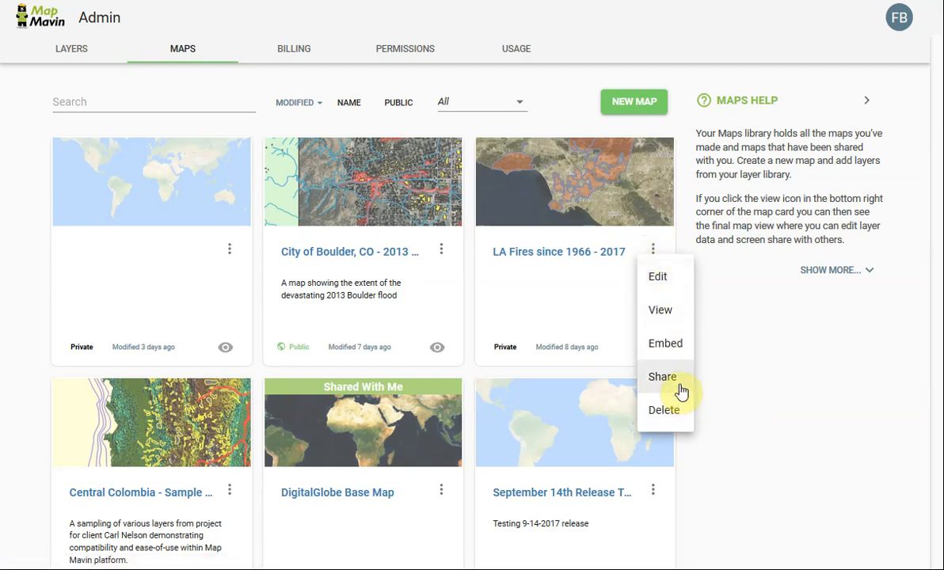
{"action": "left_click", "coordinate": [775, 373]}
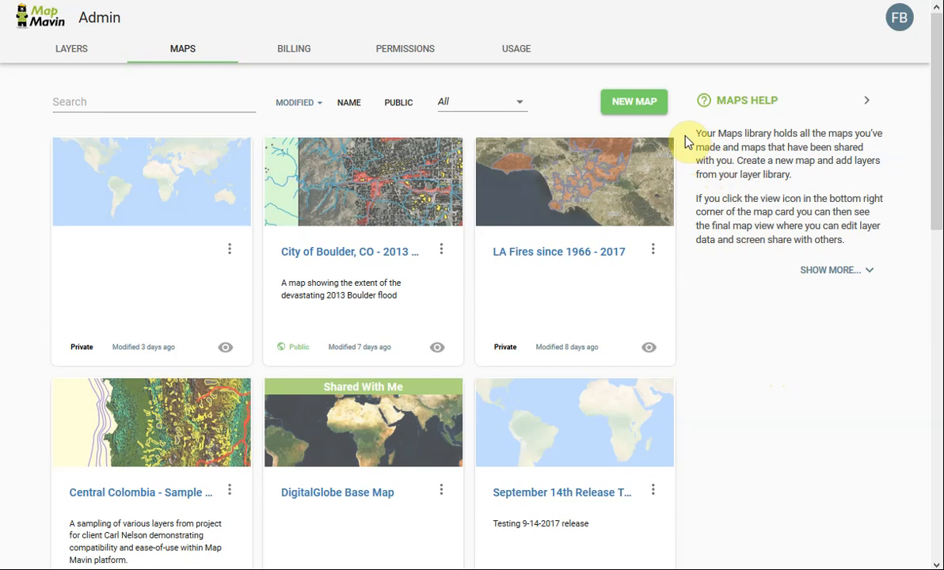
Fill in a Read invitation for the LA Fires since 1966 - 2017 map with the recipient's email and expiration enabled, and close it unsent
{"action": "left_click", "coordinate": [654, 250]}
{"action": "left_click", "coordinate": [664, 377]}
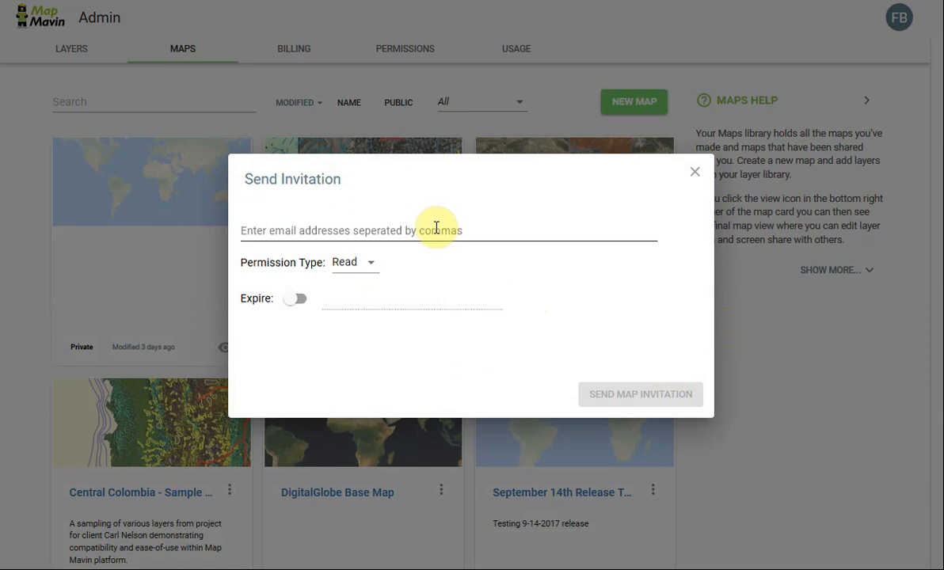
{"action": "left_click", "coordinate": [288, 306]}
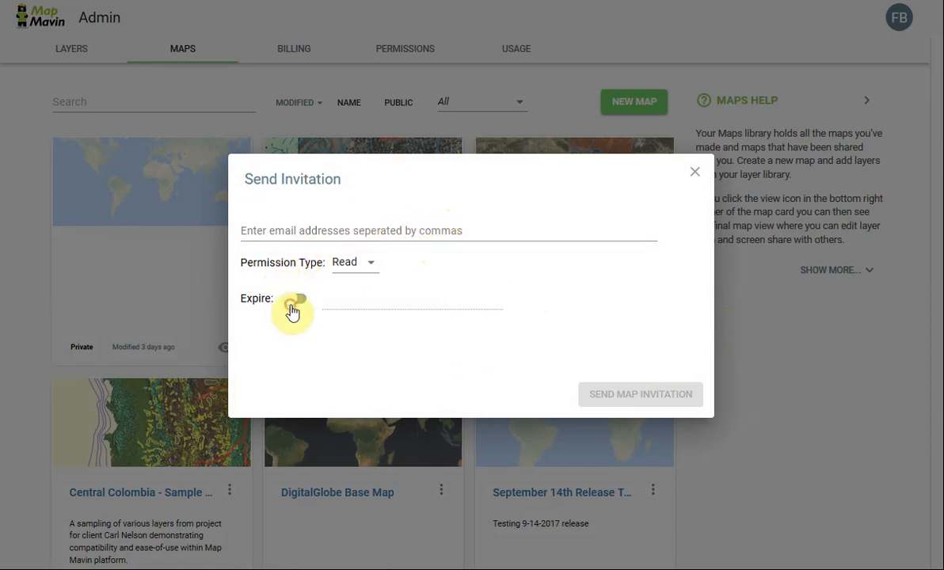
{"action": "left_click", "coordinate": [303, 228]}
{"action": "left_click", "coordinate": [304, 228]}
{"action": "type", "text": "bro"}
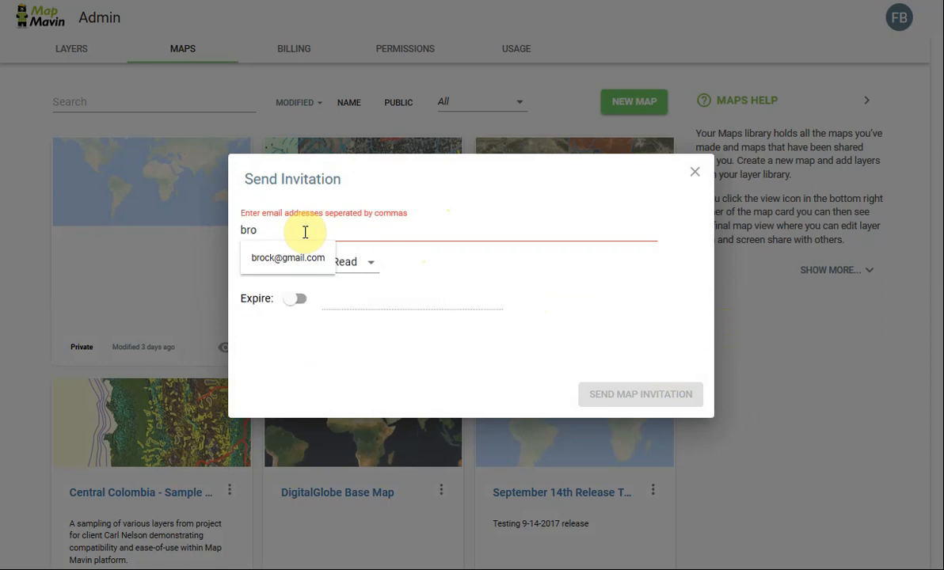
{"action": "left_click", "coordinate": [304, 267]}
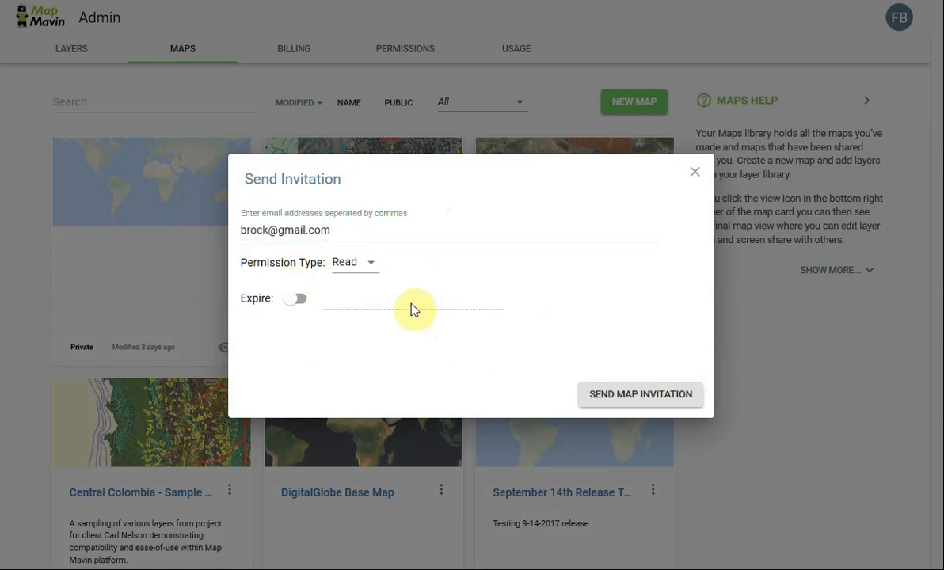
{"action": "left_click", "coordinate": [294, 301]}
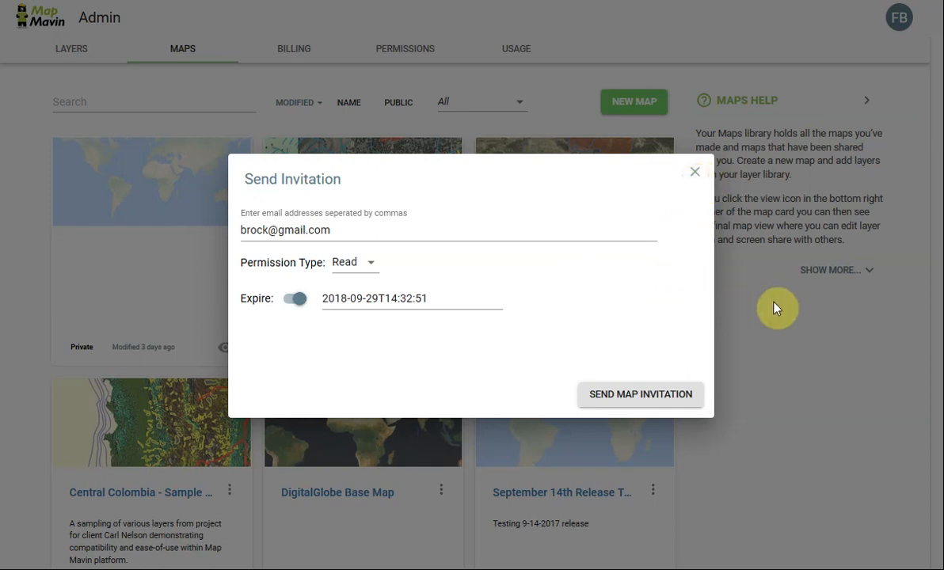
{"action": "left_click", "coordinate": [696, 172]}
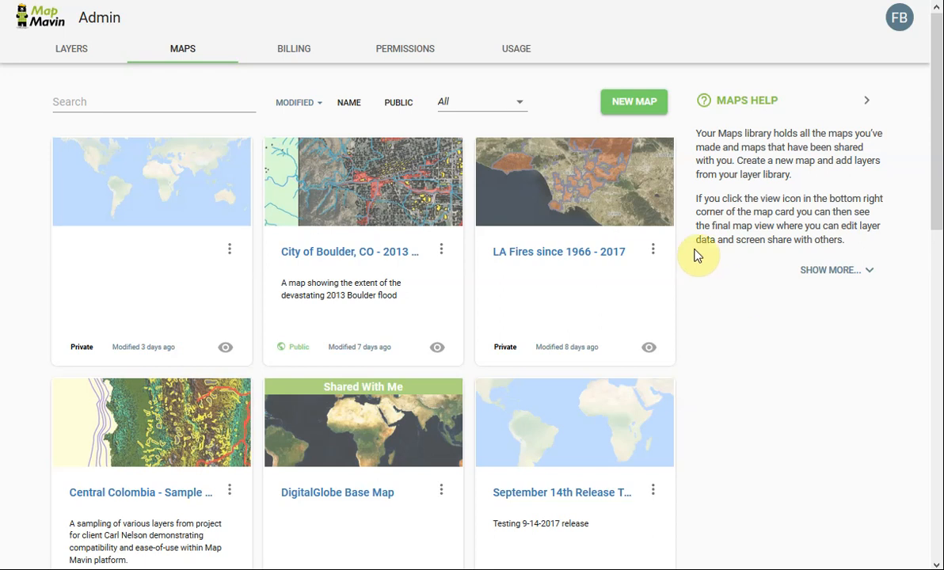
Search the Permissions user list for "testing" and clear the search to list all users again
{"action": "left_click", "coordinate": [415, 43]}
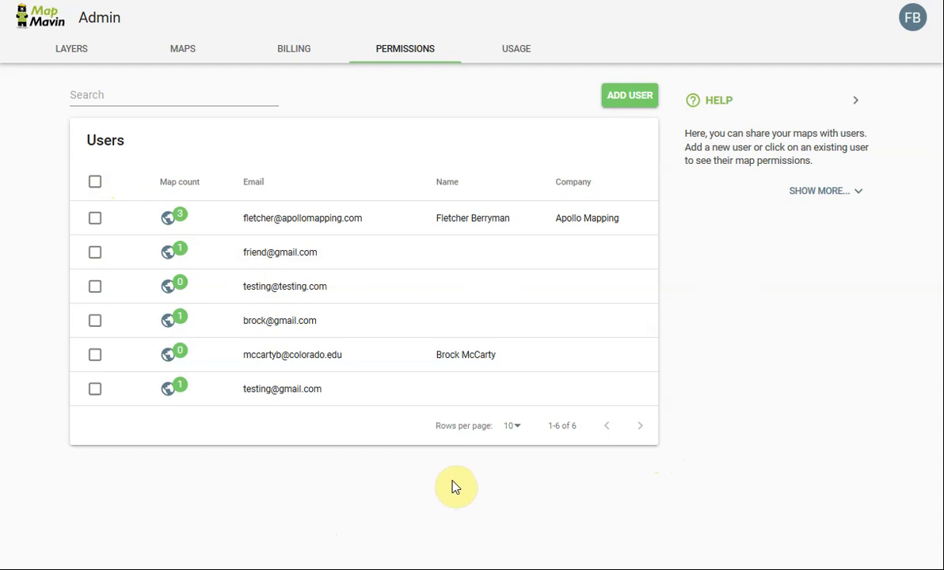
{"action": "left_click", "coordinate": [146, 95]}
{"action": "type", "text": "t"}
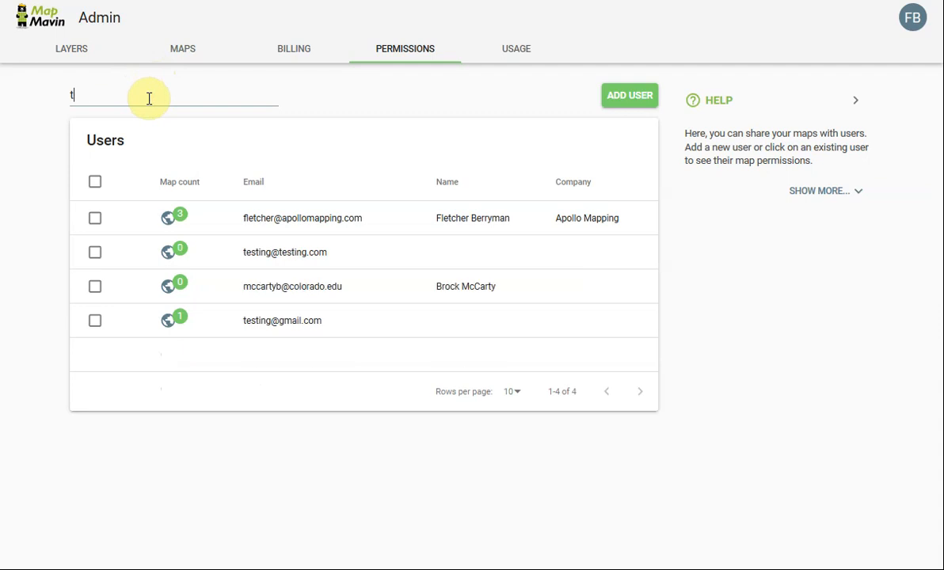
{"action": "type", "text": "esting"}
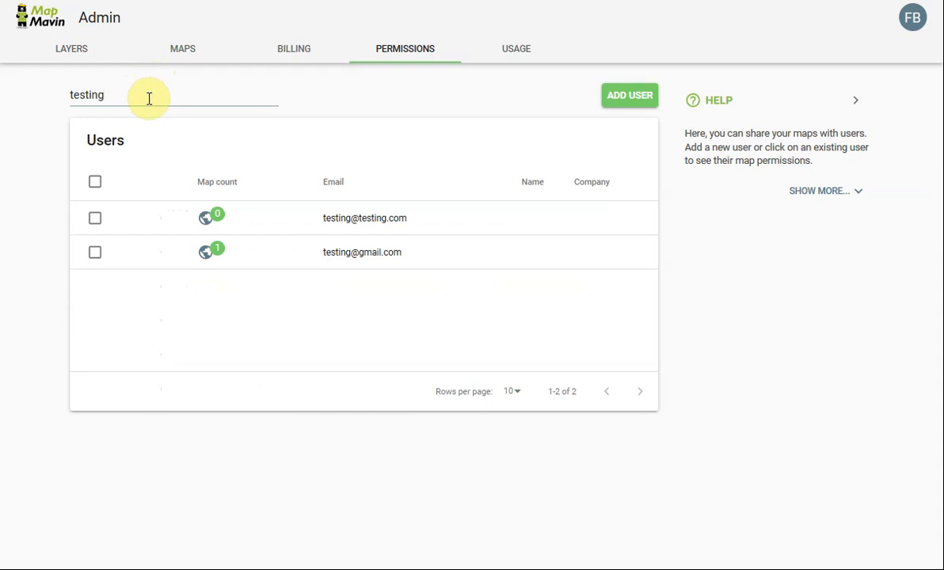
{"action": "key", "text": "BackSpace"}
{"action": "key", "text": "BackSpace"}
{"action": "key", "text": "BackSpace"}
{"action": "key", "text": "BackSpace"}
{"action": "key", "text": "BackSpace"}
{"action": "key", "text": "BackSpace"}
{"action": "key", "text": "BackSpace"}
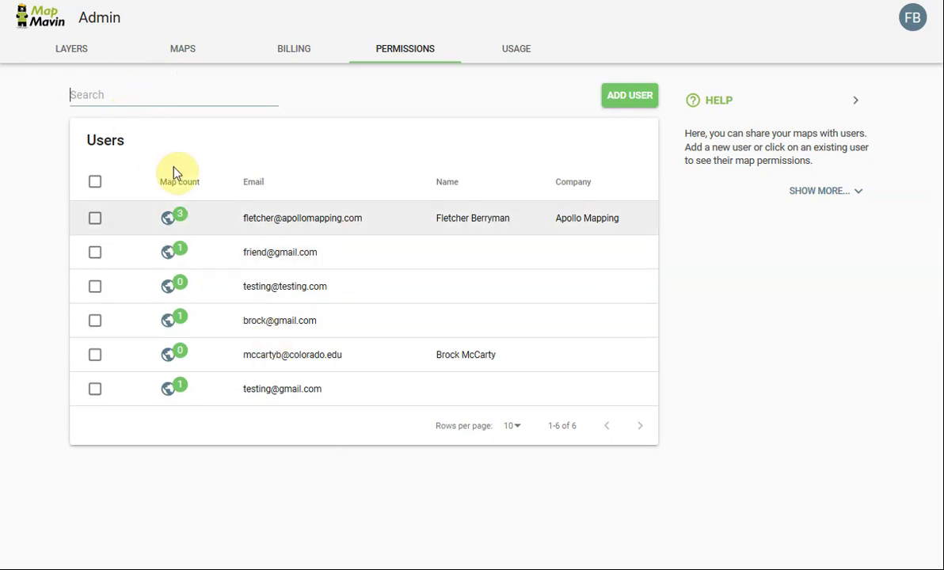
For the Apollo Mapping user, set the permission type of the Vancouver Demo Map and New York City maps to Edit
{"action": "left_click", "coordinate": [259, 227]}
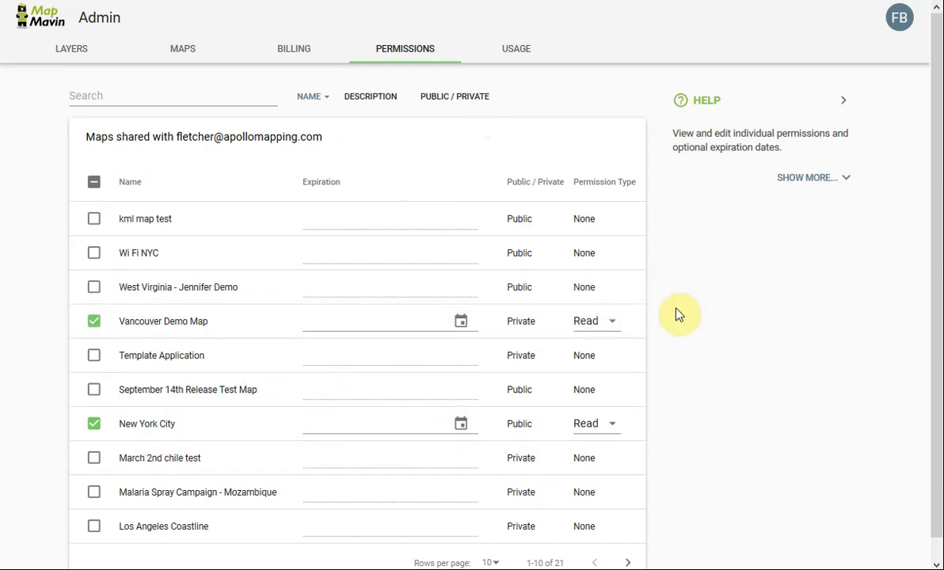
{"action": "left_click", "coordinate": [593, 336]}
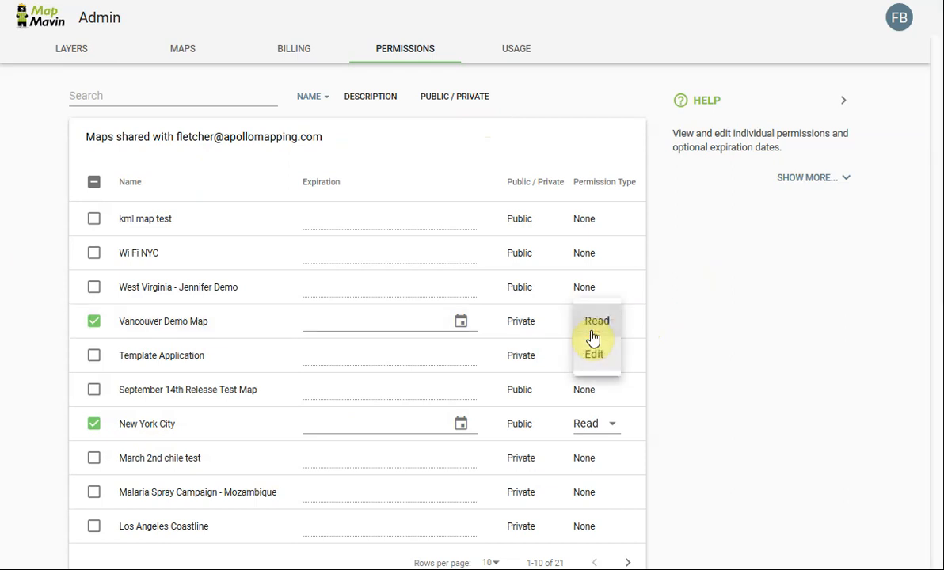
{"action": "left_click", "coordinate": [590, 356]}
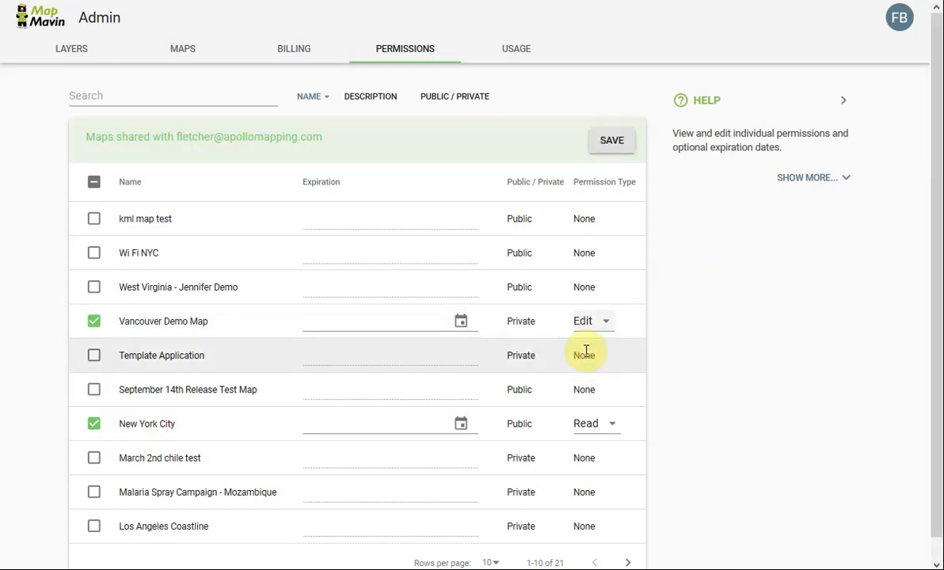
{"action": "left_click", "coordinate": [615, 428]}
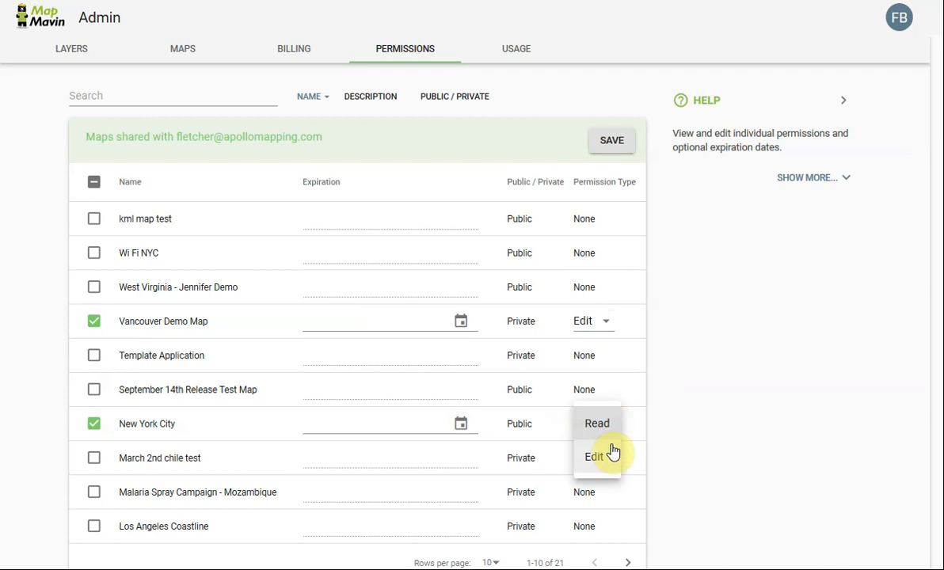
{"action": "left_click", "coordinate": [614, 451]}
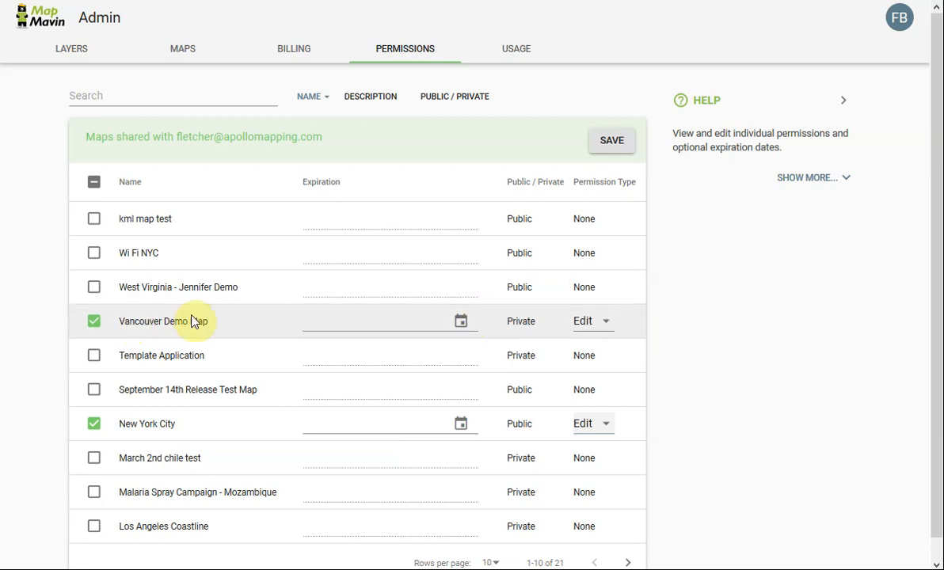
Set the Vancouver Demo Map's expiration to 05/17/2019 and save the user's map permissions
{"action": "left_click", "coordinate": [462, 326]}
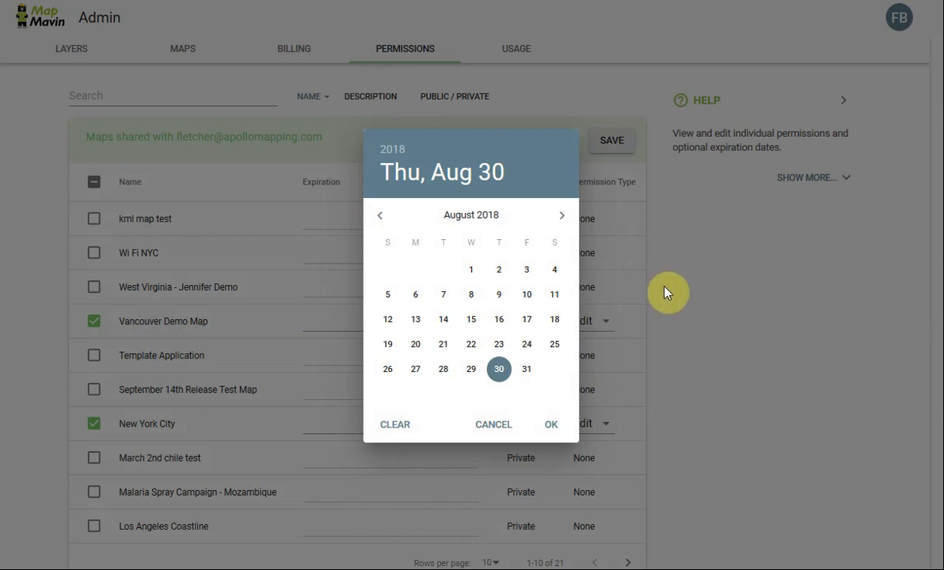
{"action": "left_click", "coordinate": [559, 218]}
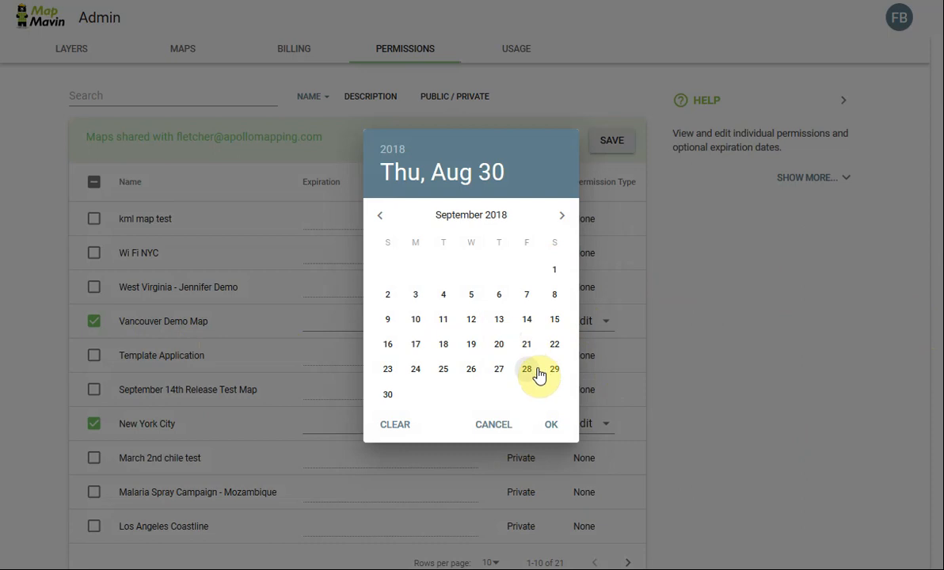
{"action": "left_click", "coordinate": [563, 214]}
{"action": "left_click", "coordinate": [562, 214]}
{"action": "left_click", "coordinate": [563, 214]}
{"action": "left_click", "coordinate": [563, 214]}
{"action": "left_click", "coordinate": [562, 214]}
{"action": "left_click", "coordinate": [562, 213]}
{"action": "left_click", "coordinate": [562, 214]}
{"action": "left_click", "coordinate": [562, 214]}
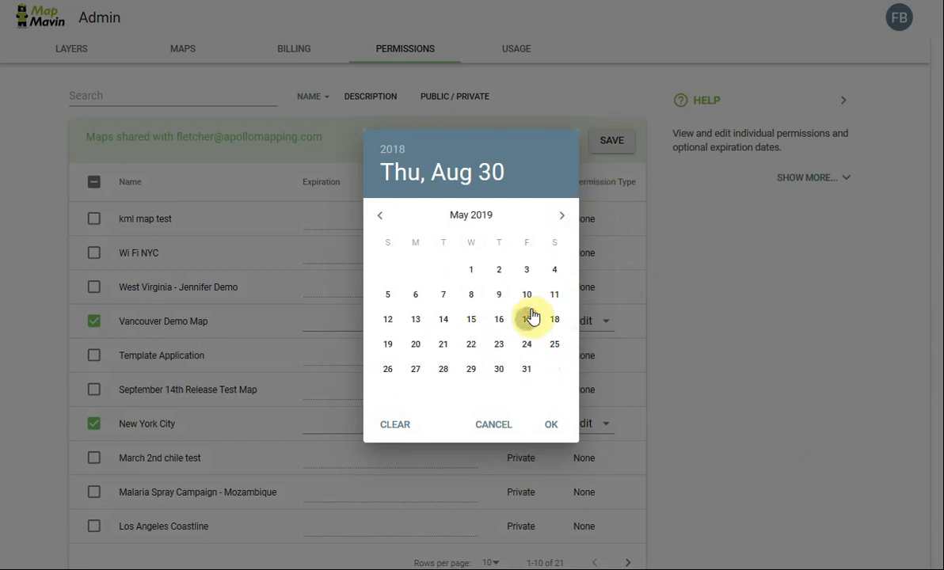
{"action": "left_click", "coordinate": [528, 317]}
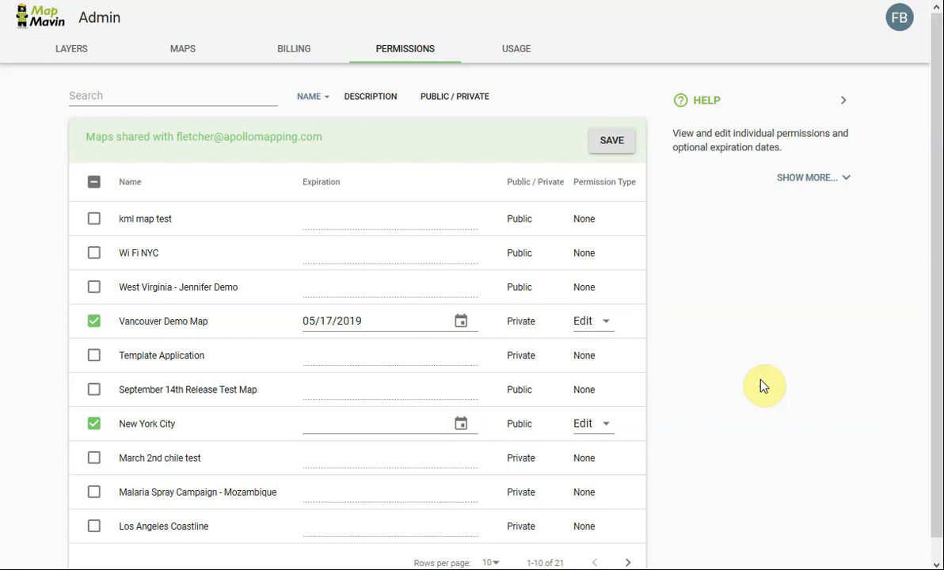
{"action": "left_click", "coordinate": [623, 139]}
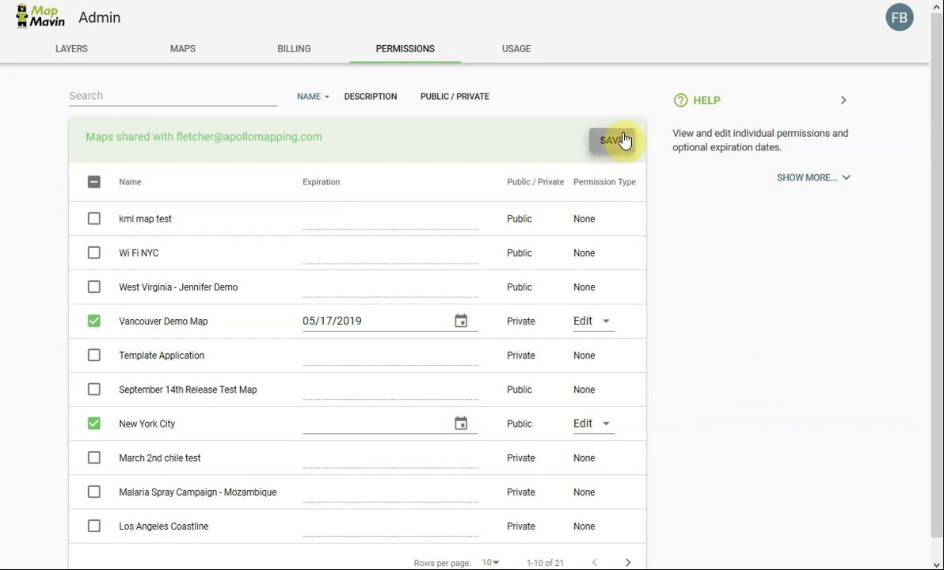